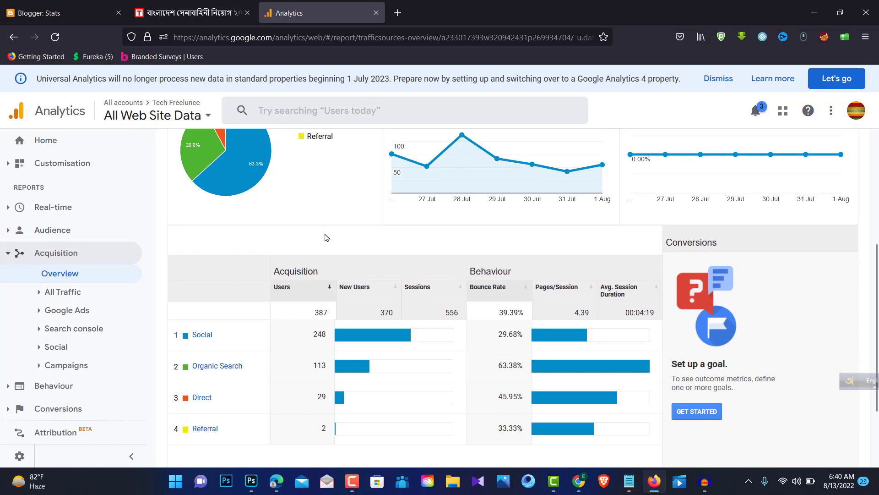
- Examine the Acquisition overview's Top Channels chart and the users and bounce rates for each traffic channel
scroll(305, 348, up, 3)
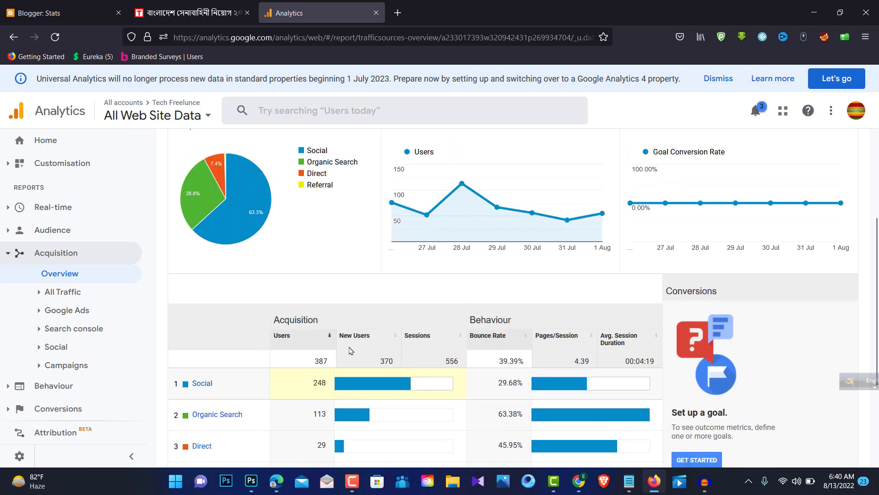
scroll(275, 338, down, 1)
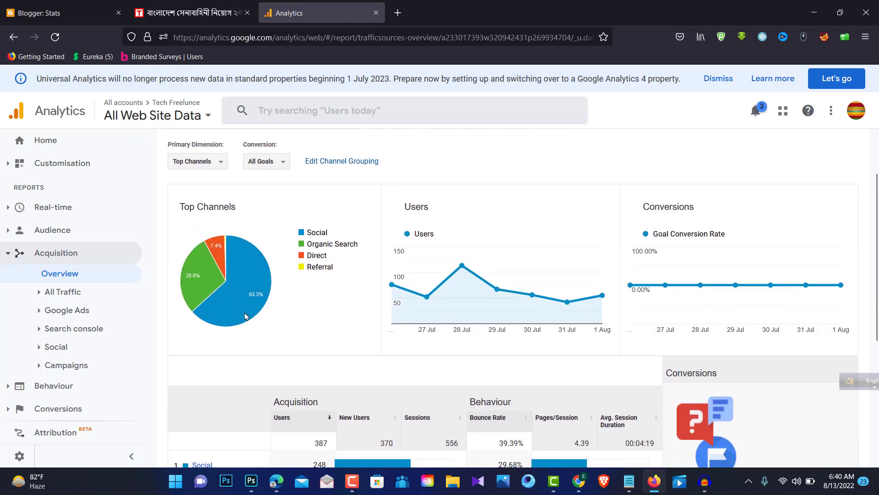
scroll(310, 321, up, 1)
scroll(314, 316, down, 5)
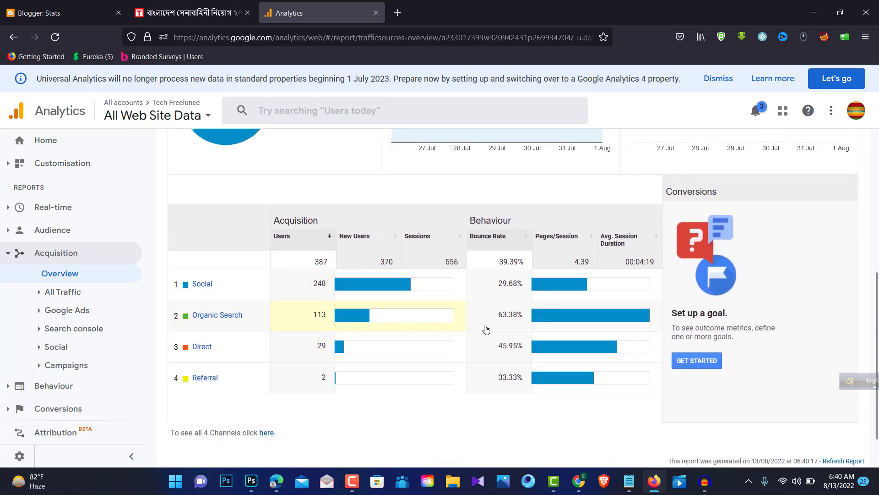
scroll(285, 302, up, 3)
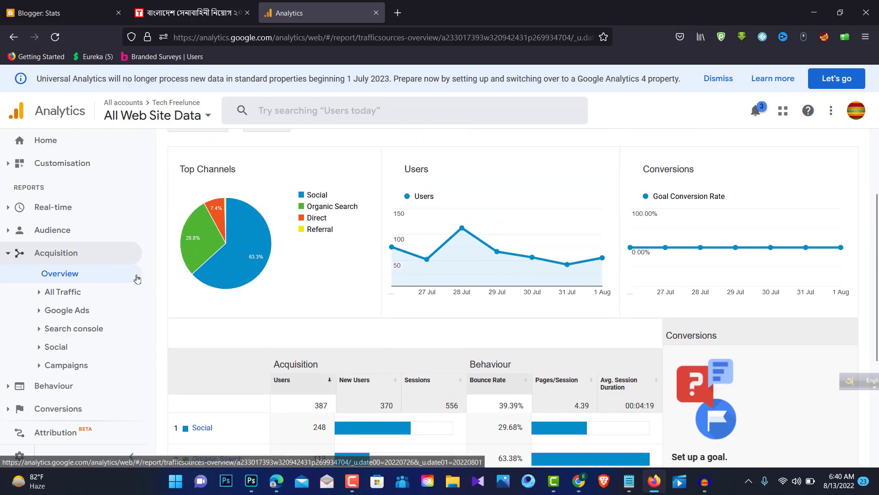
mouse_move(196, 263)
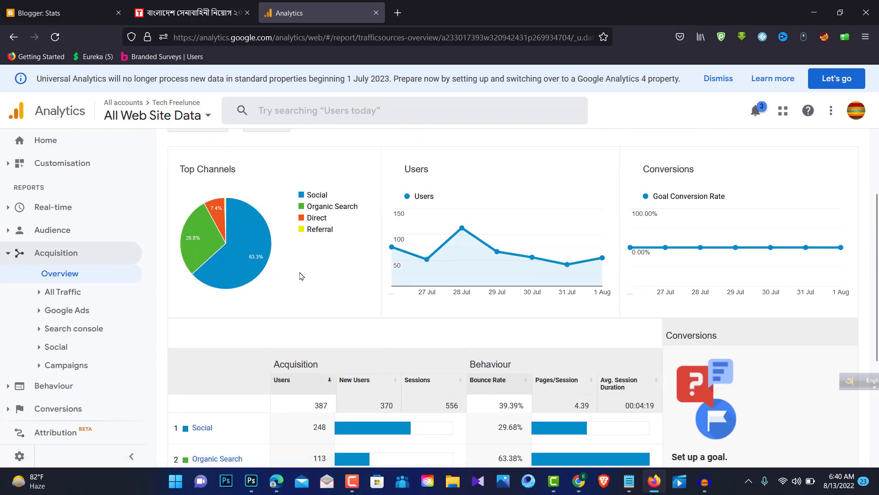
scroll(301, 275, down, 2)
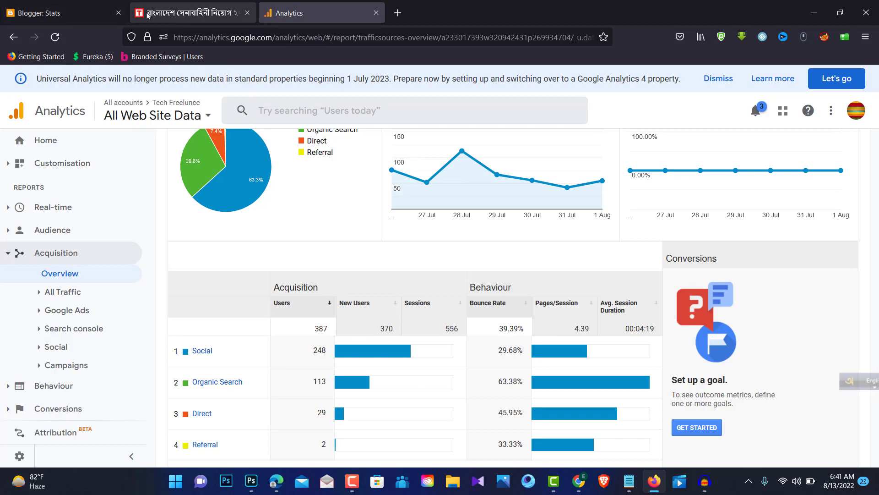
- Switch to Google AdSense in Chrome and check the status of techfreelunce.xyz in the Sites list
click(578, 487)
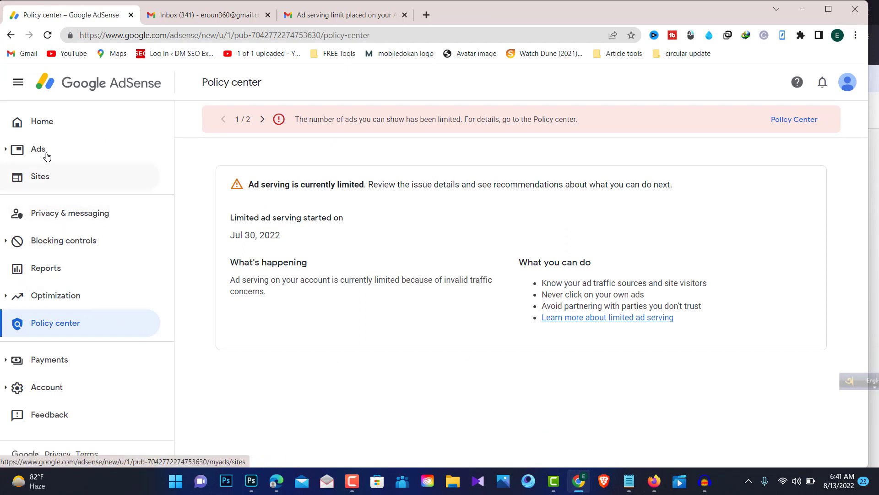
click(47, 181)
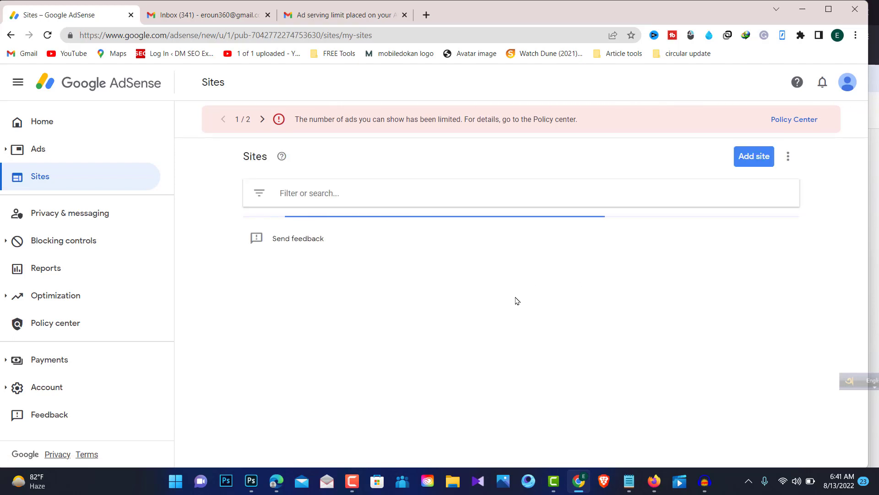
drag(343, 231, 265, 235)
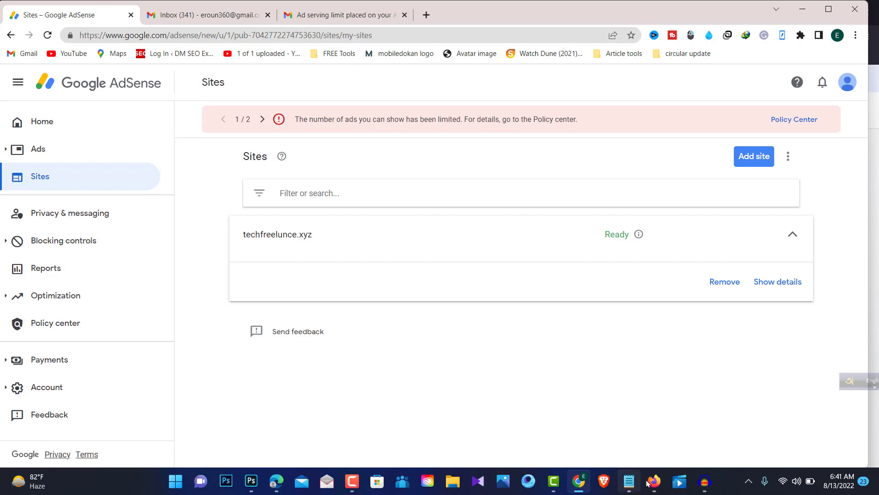
- Switch back to Firefox and open the post "বাংলাদেশ সেনাবাহিনী নিয়োগ ২০২২ সার্কুলার" from Blogger's post list for editing
key(alt+Tab)
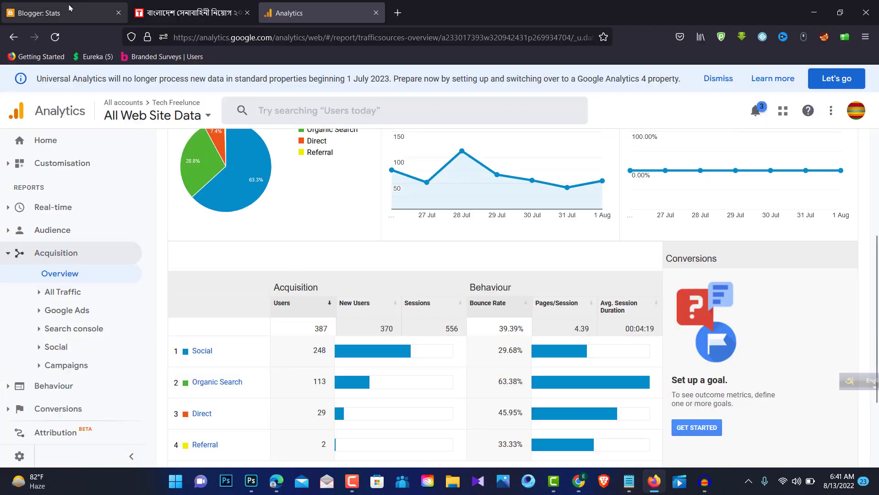
click(181, 14)
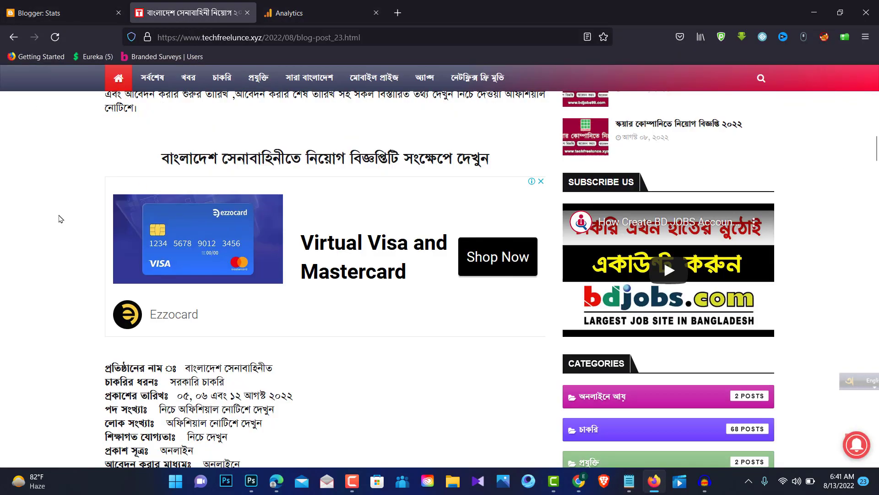
click(70, 14)
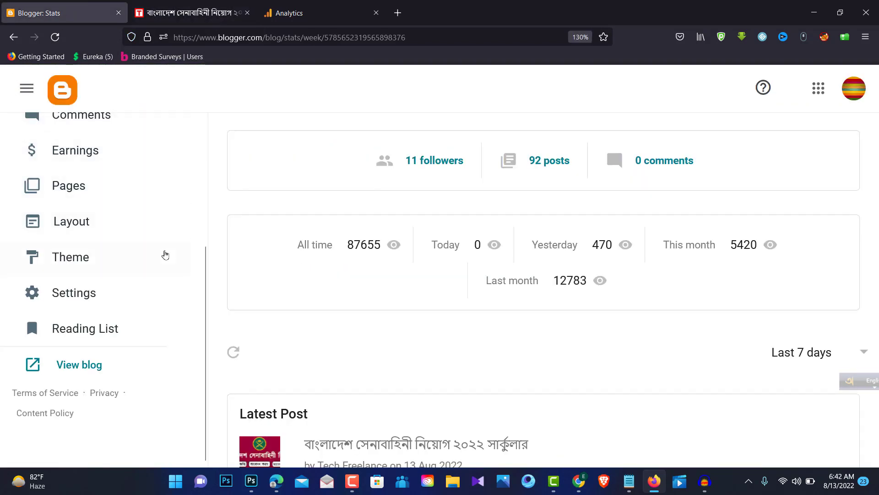
scroll(406, 308, up, 1)
scroll(91, 171, up, 4)
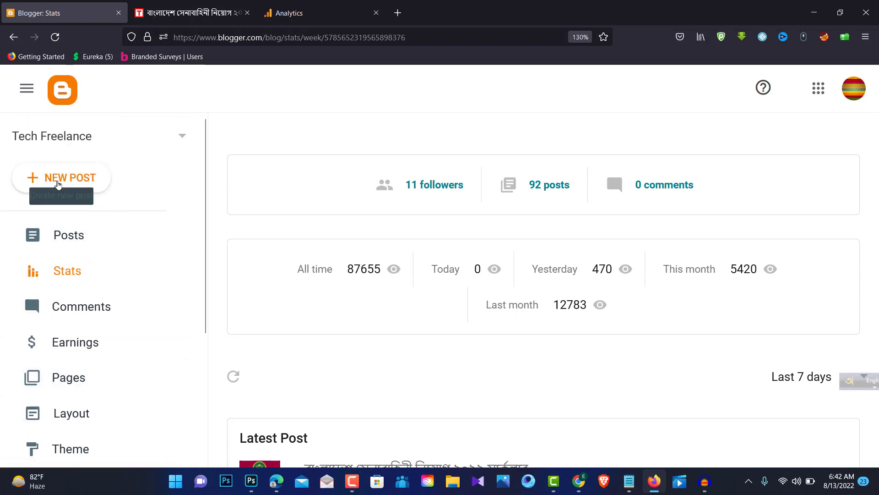
click(61, 237)
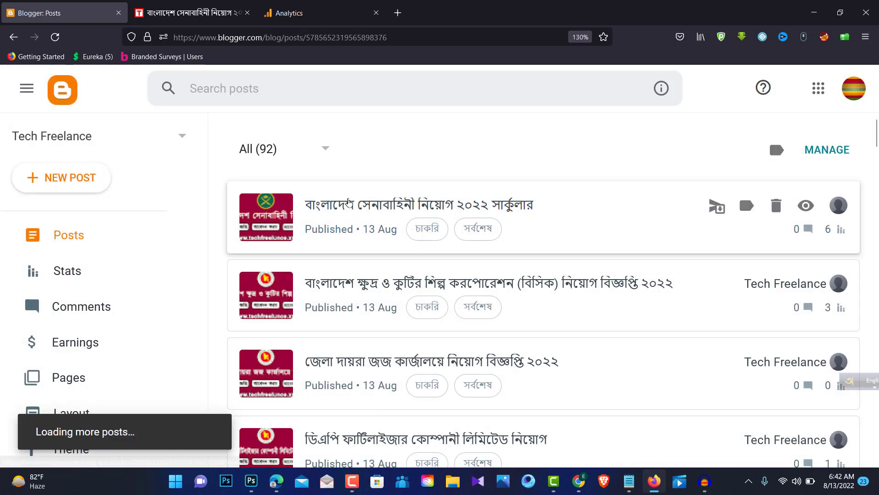
click(369, 259)
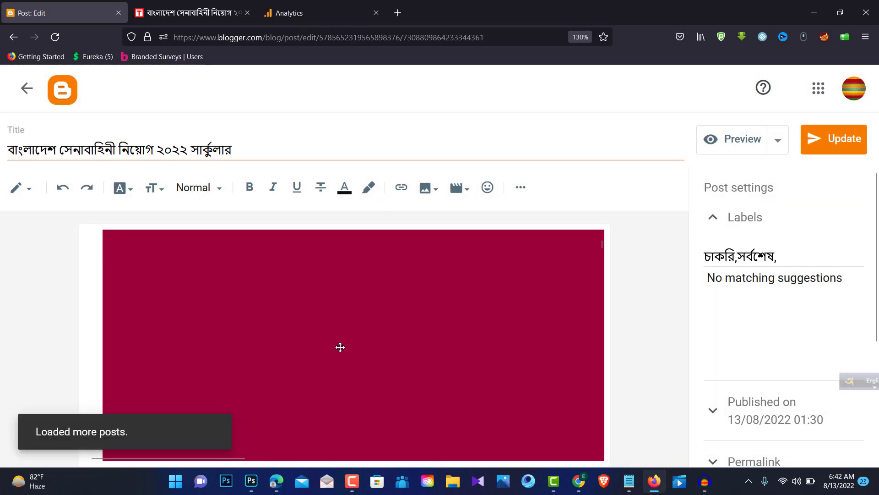
- Review the post body from its introduction through the circular images to the source, deadline and application link
click(249, 316)
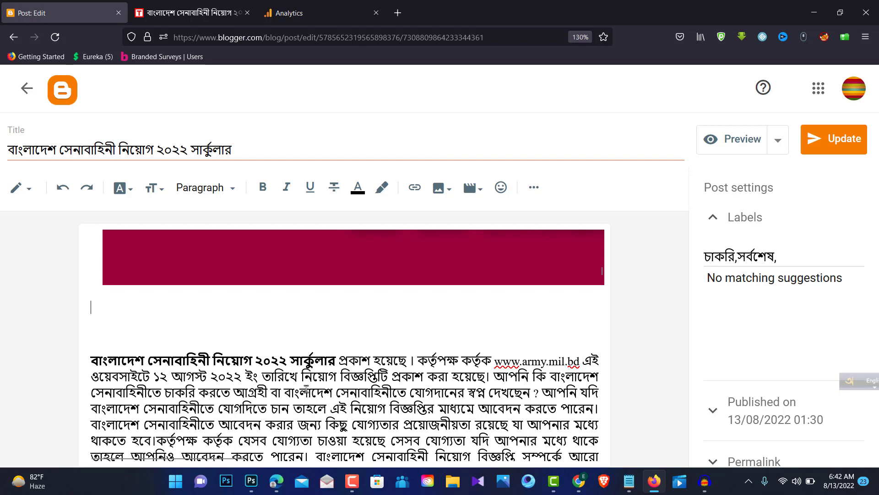
scroll(369, 397, down, 15)
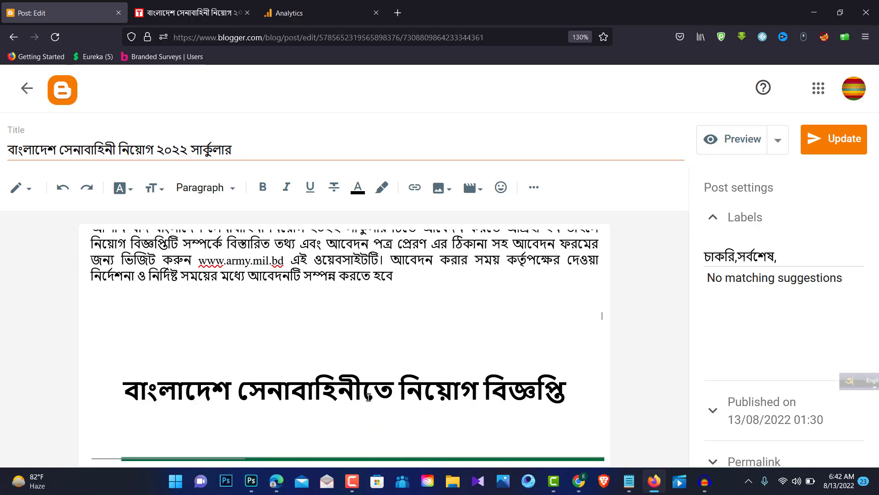
scroll(368, 397, down, 15)
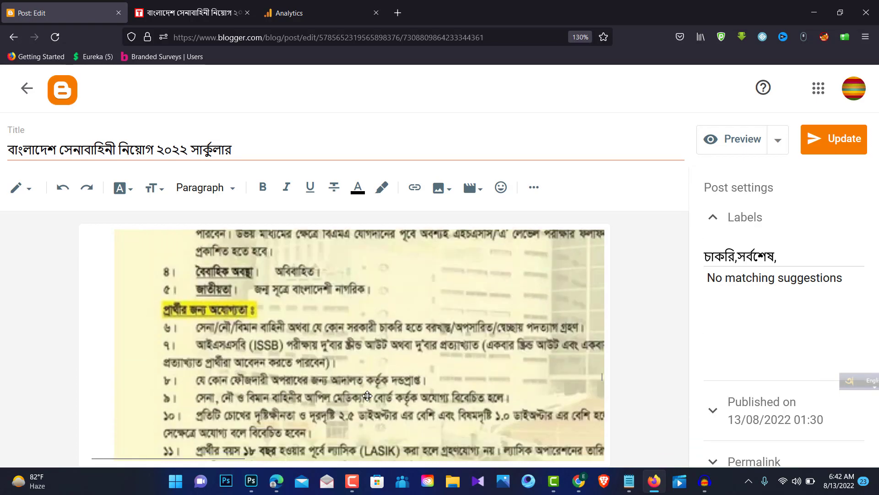
scroll(367, 396, down, 15)
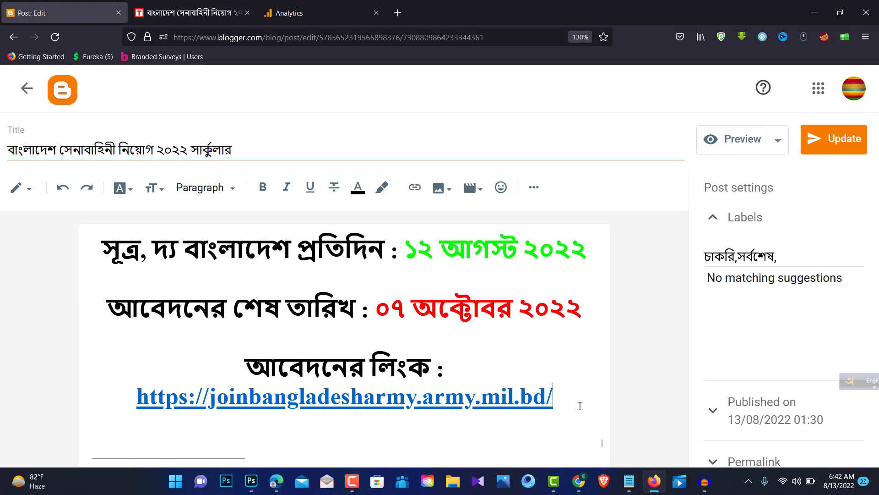
click(558, 407)
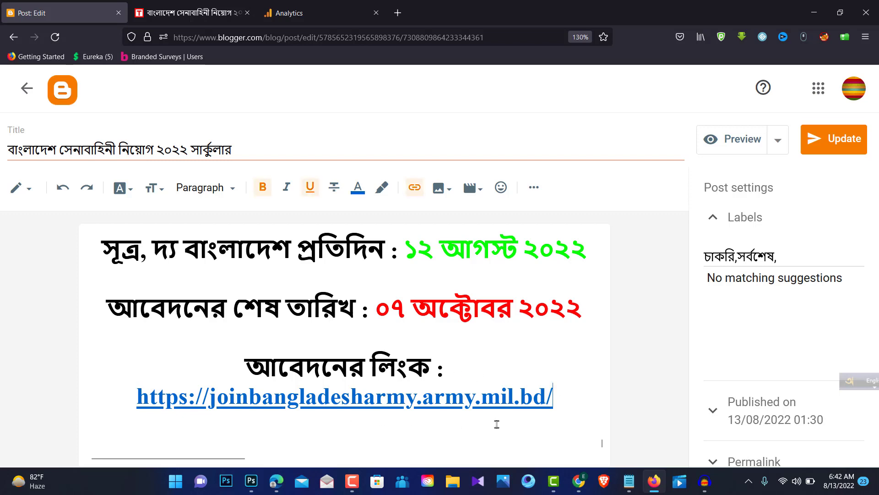
scroll(563, 404, up, 2)
scroll(550, 408, down, 2)
scroll(432, 389, up, 3)
click(263, 333)
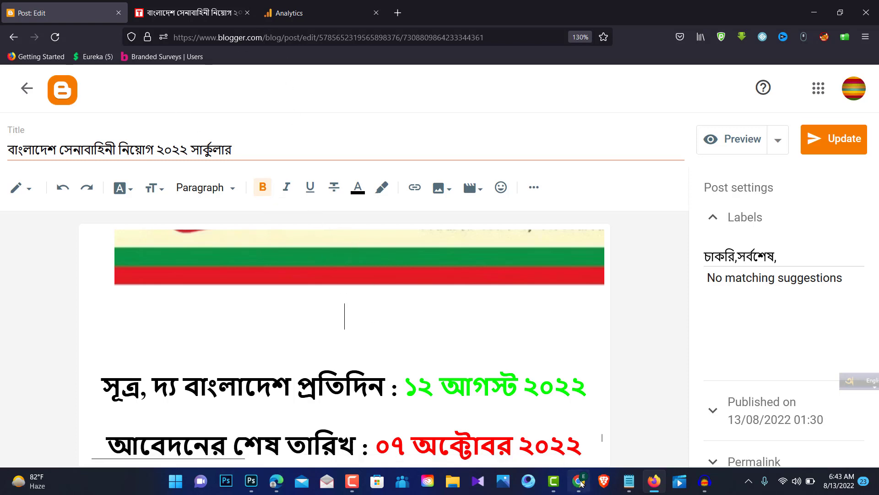
- Switch to Google AdSense in Chrome and view the estimated earnings and to-do items on its home page
mouse_move(652, 486)
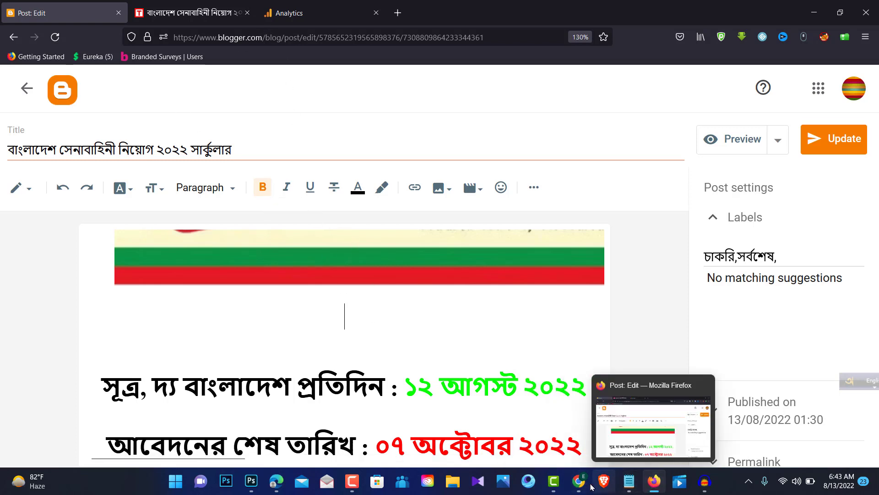
click(572, 479)
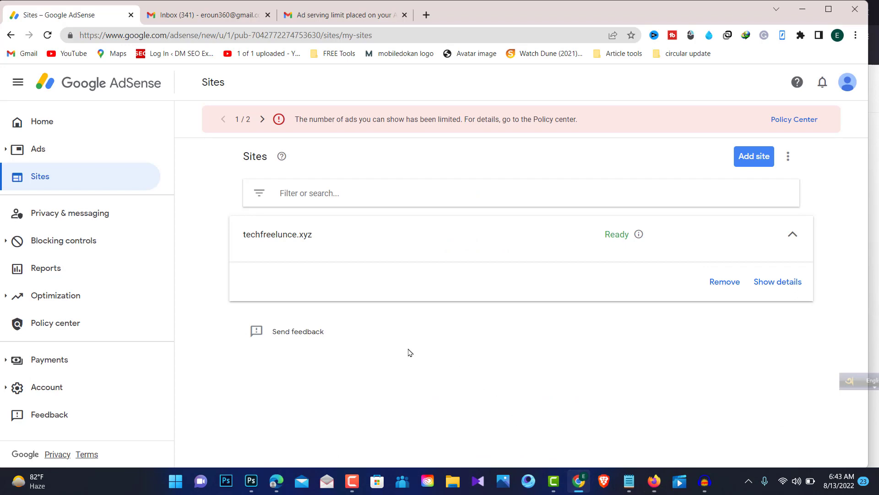
click(42, 123)
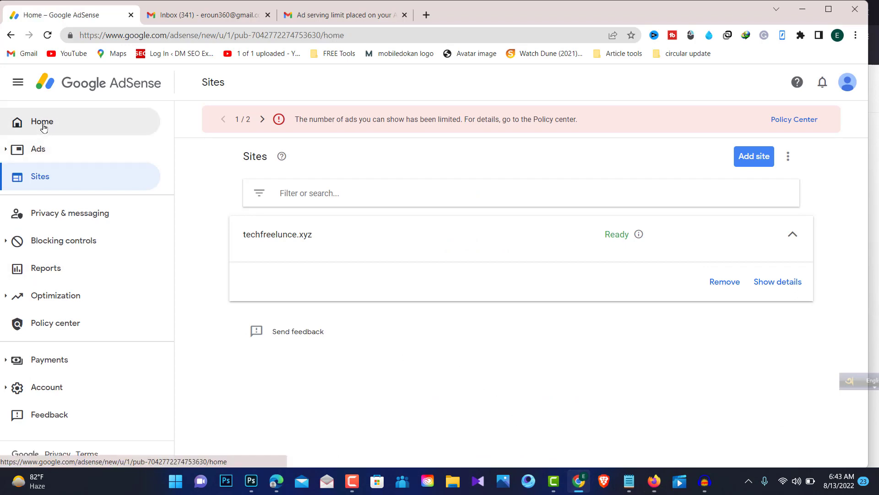
scroll(451, 332, down, 3)
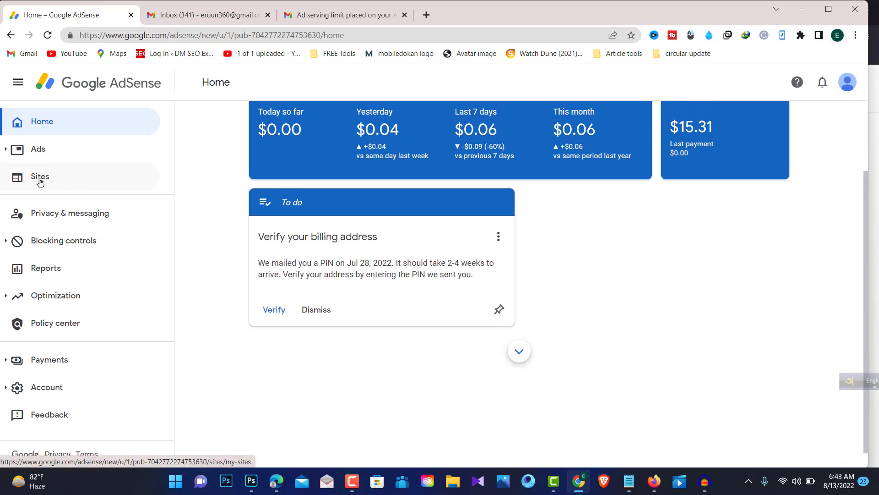
- View the existing ad units under Ads and check the further options available for the Multiplax ads unit
click(36, 150)
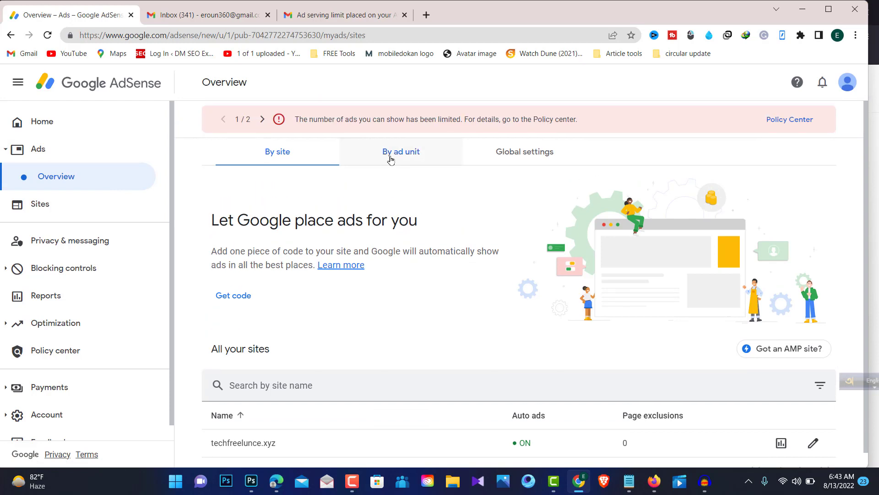
click(388, 157)
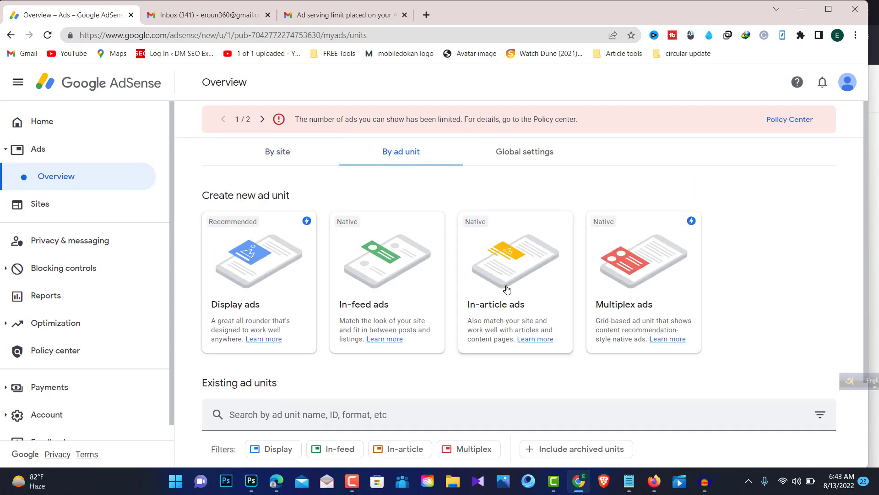
scroll(412, 380, down, 2)
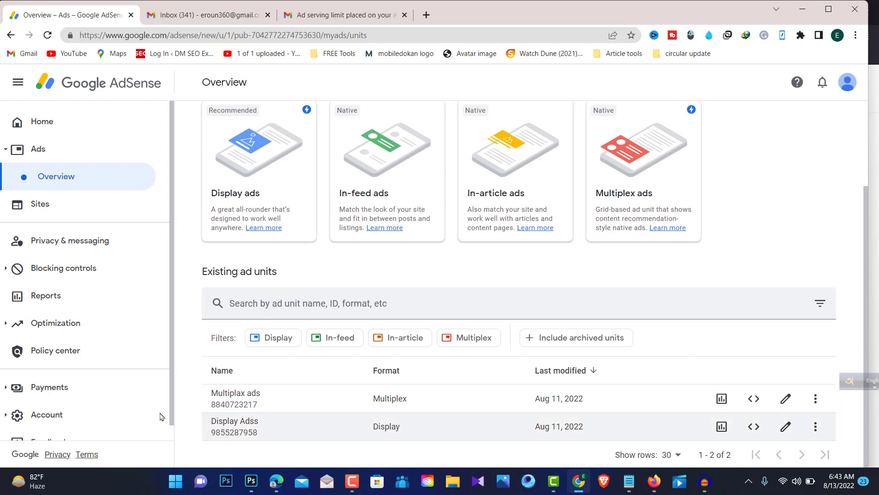
drag(197, 392, 274, 436)
click(229, 398)
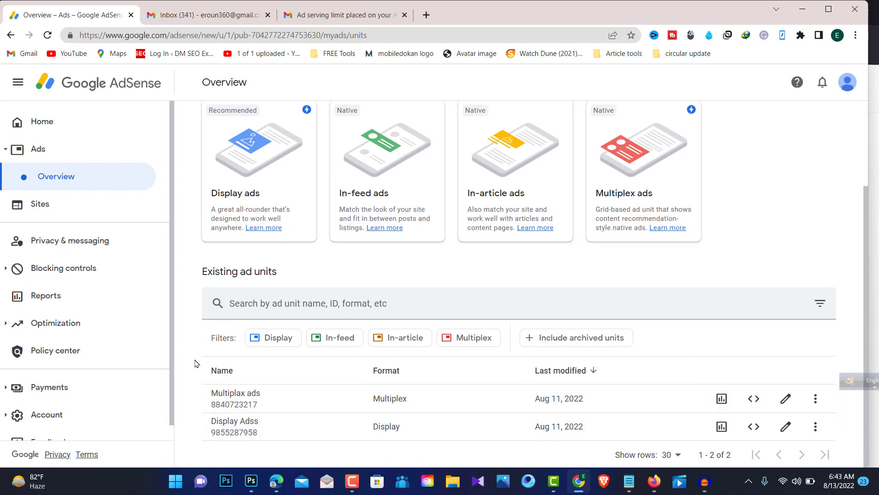
click(817, 399)
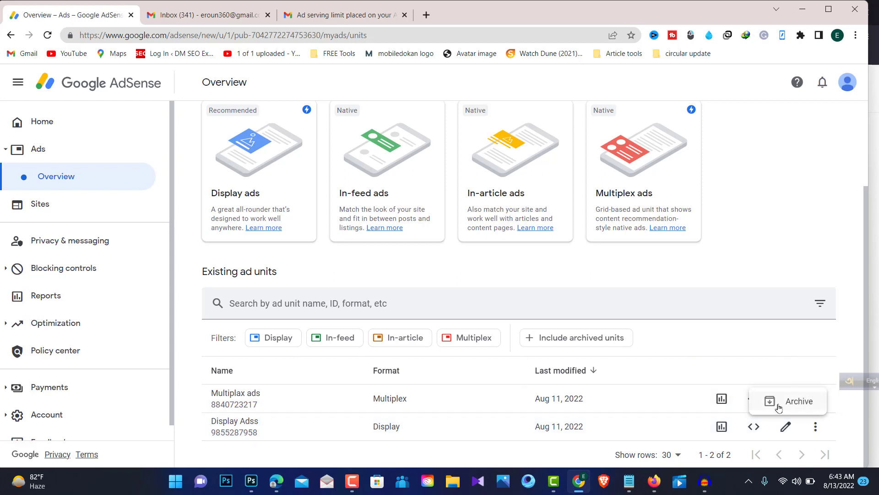
click(778, 347)
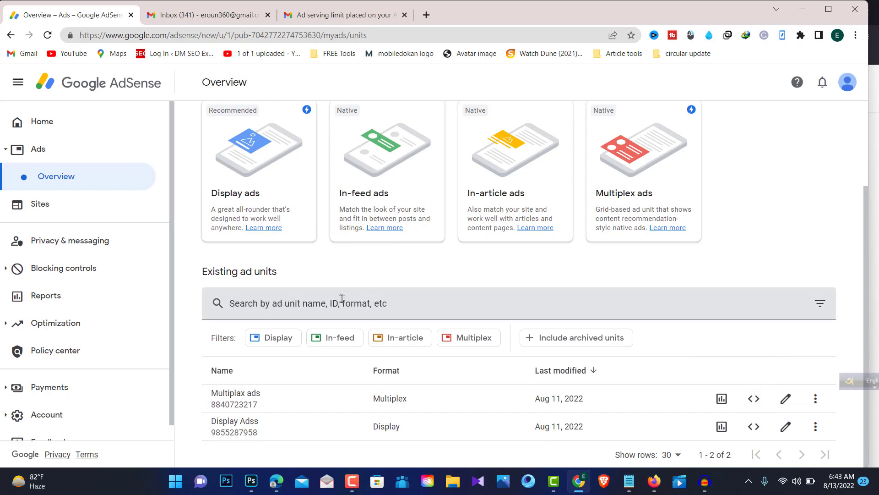
- Open the by-site ad settings for techfreelunce.xyz, inspect the Auto ads option, and close the preview without applying changes
click(40, 177)
scroll(197, 249, down, 1)
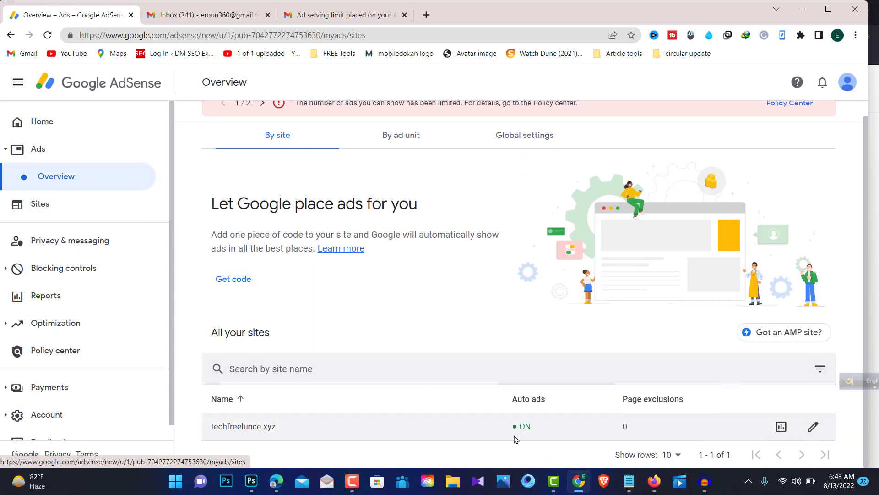
click(814, 427)
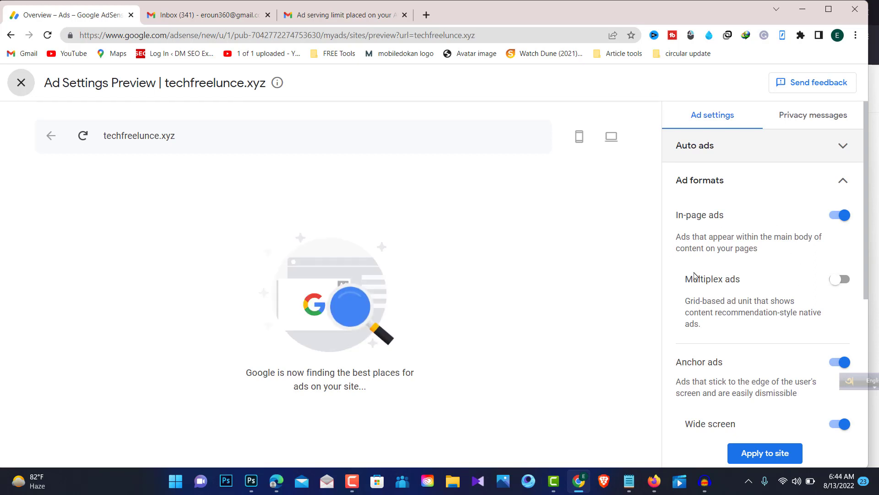
drag(677, 184, 714, 186)
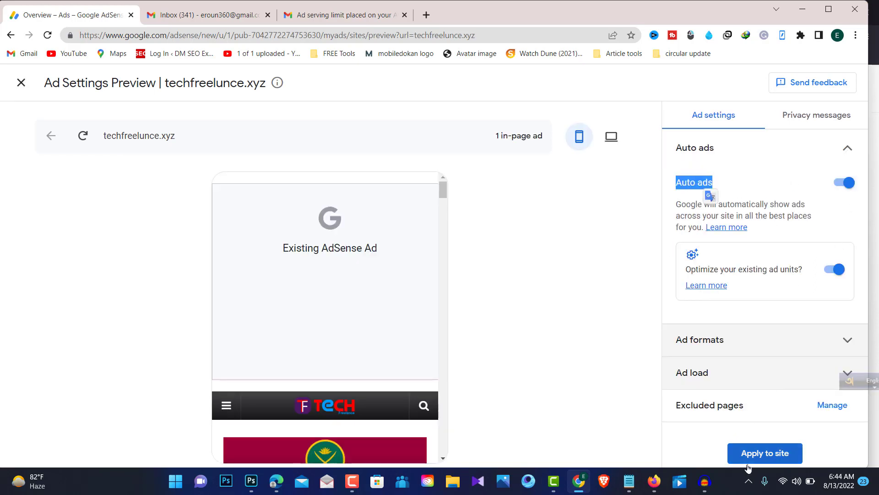
click(20, 83)
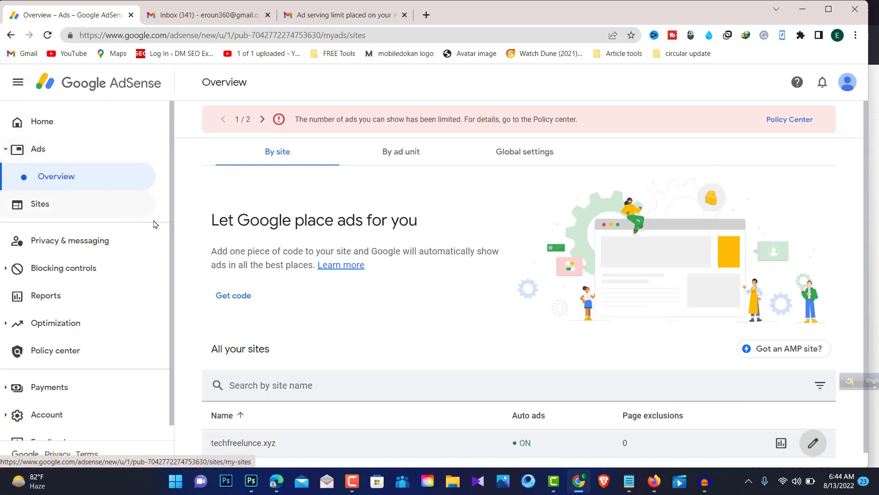
scroll(160, 272, down, 2)
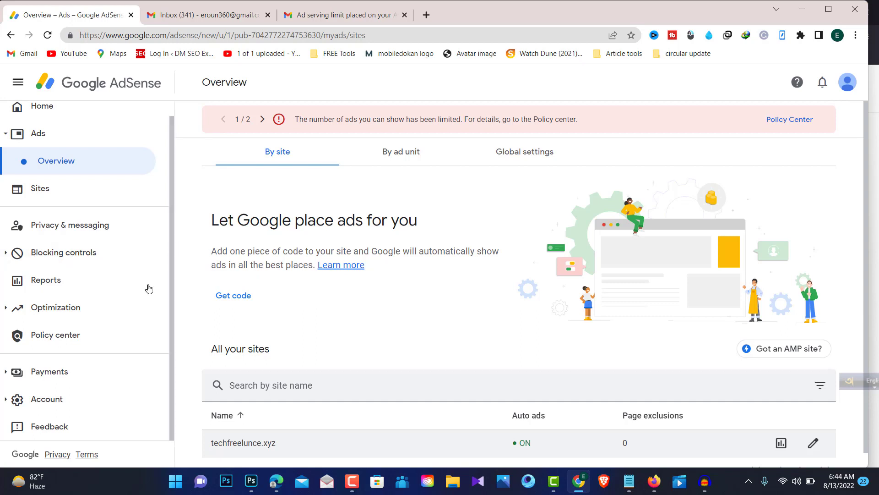
click(45, 427)
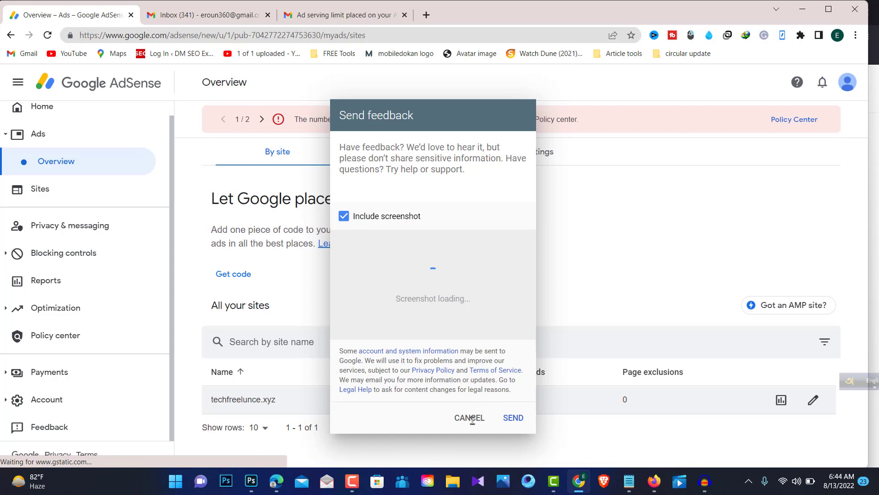
click(469, 417)
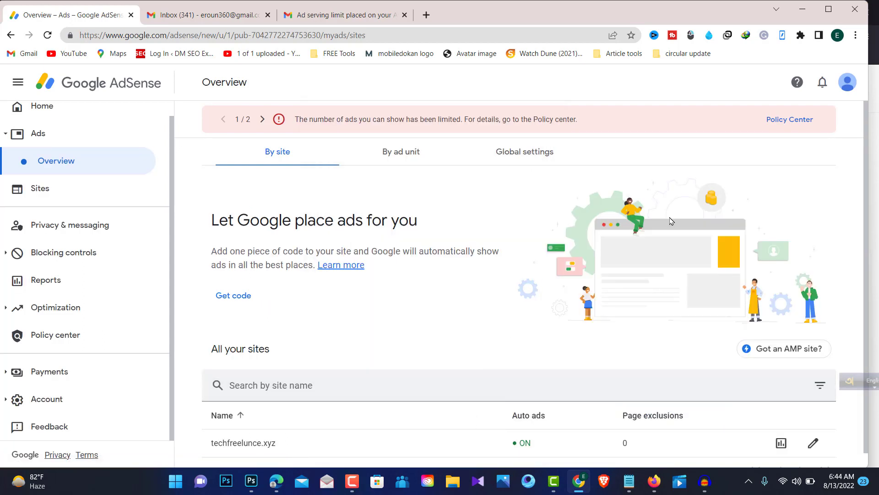
- Open the Policy center's limited ad serving notice and start a feedback report with that notice area highlighted in yellow on the included screenshot
click(781, 122)
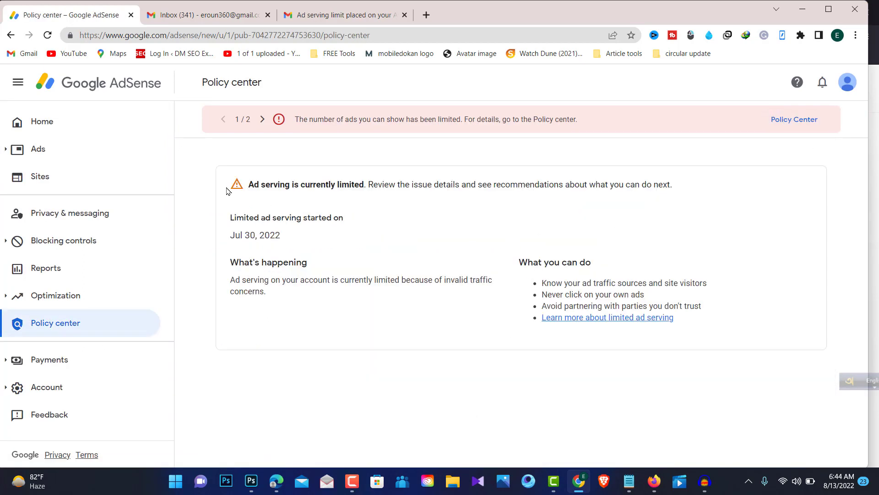
click(54, 418)
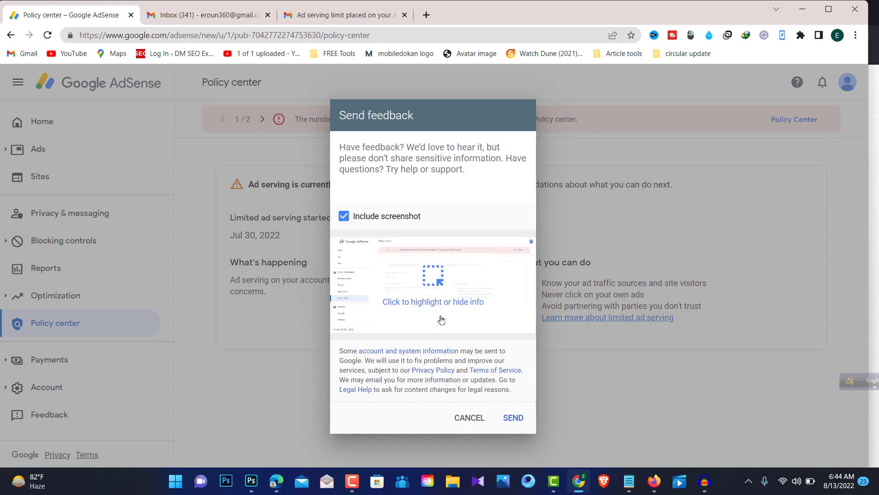
click(407, 293)
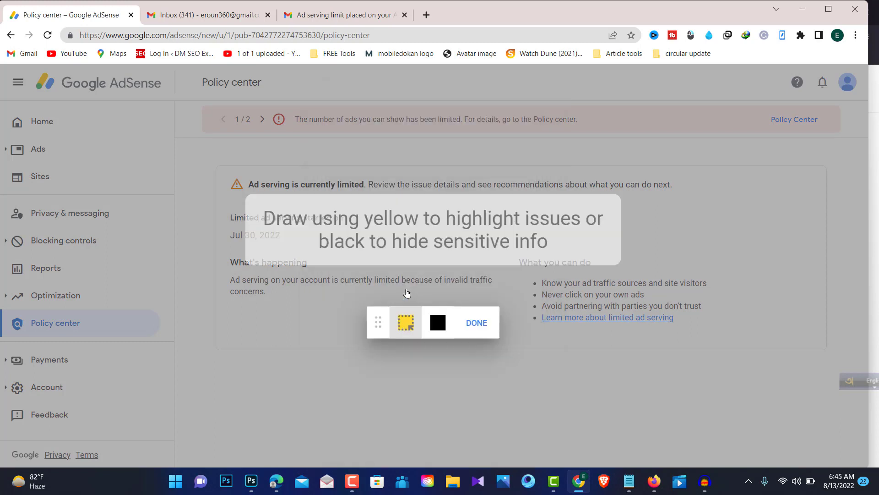
drag(173, 72, 768, 389)
drag(835, 405, 843, 425)
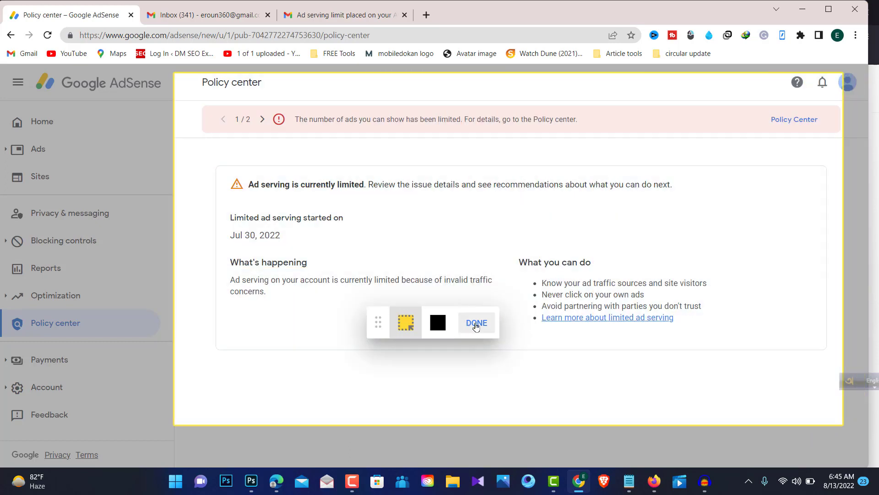
click(477, 323)
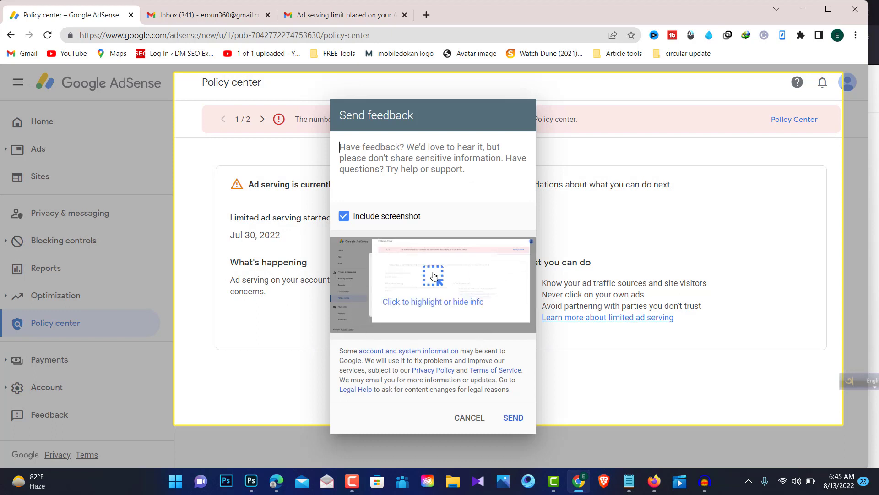
- Paste the prepared appeal to the Google AdSense team as the feedback message, read it through, and cancel the report without sending
right_click(376, 146)
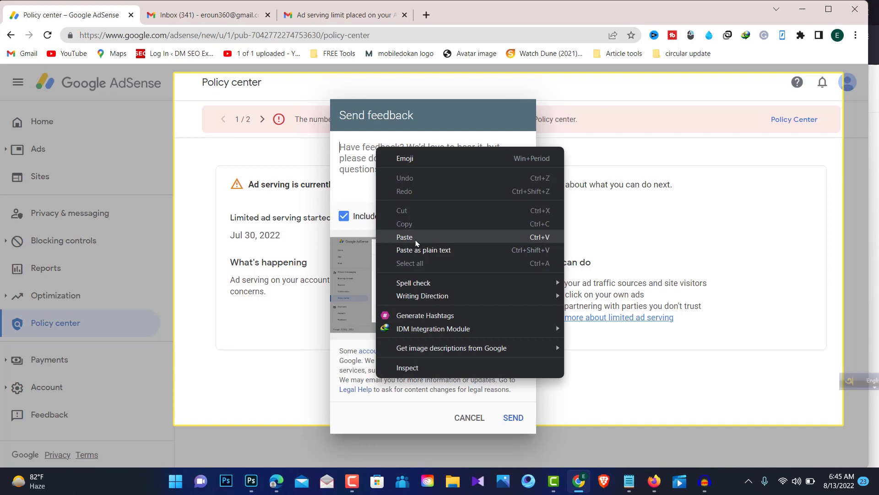
click(417, 237)
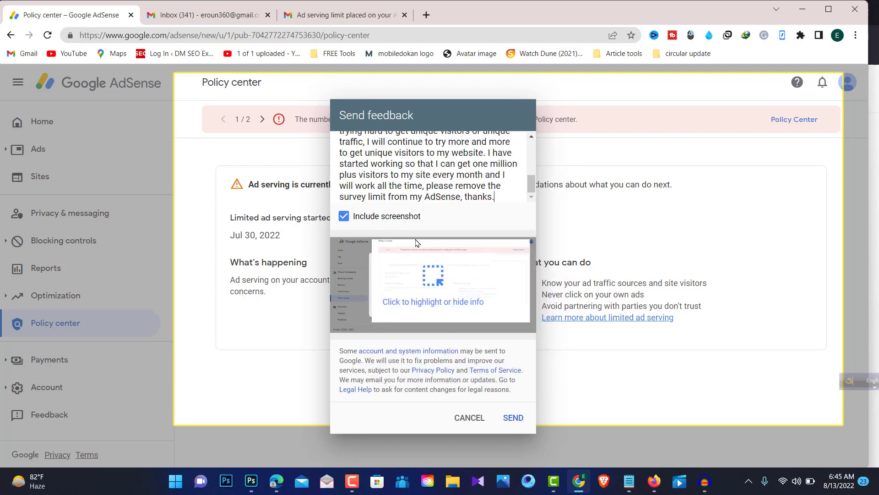
scroll(444, 172, up, 1)
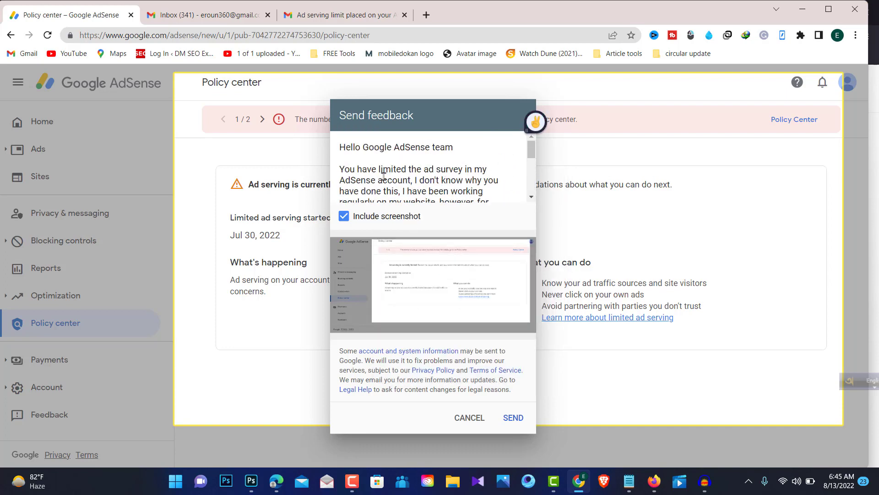
scroll(370, 174, down, 4)
scroll(361, 165, up, 4)
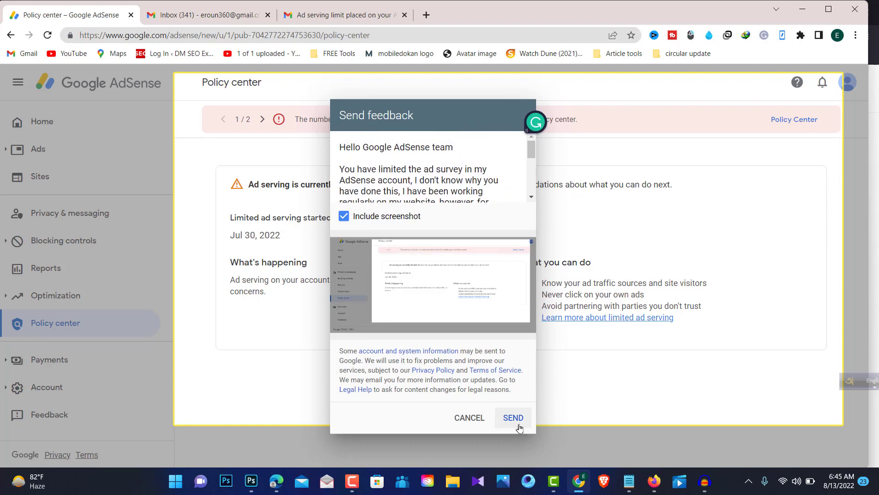
click(471, 418)
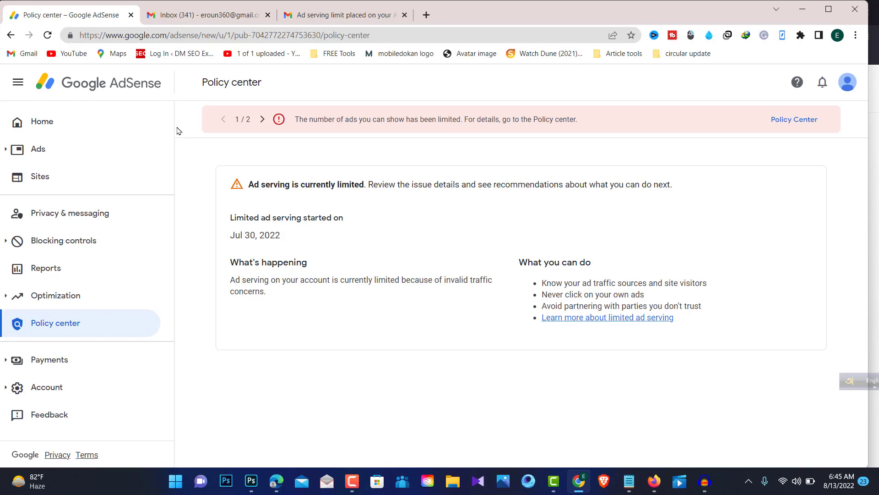
- Return to the AdSense home page and look over its estimated earnings, balance and to-do cards
click(48, 120)
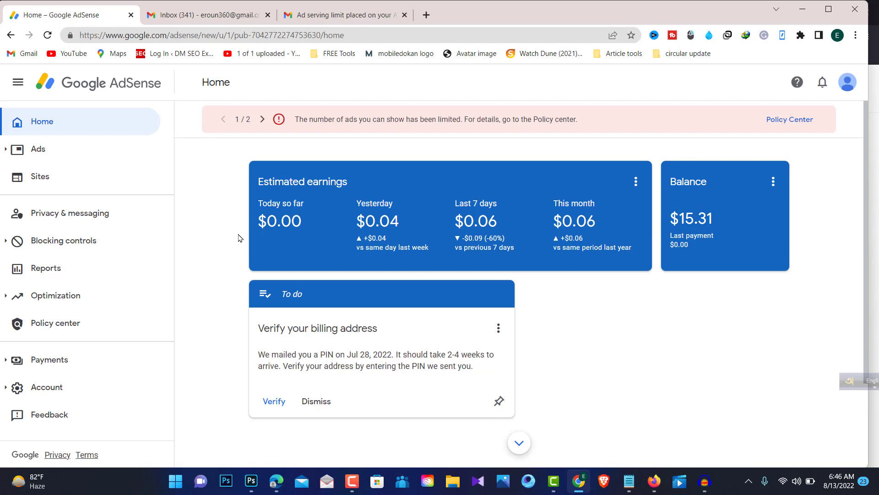
scroll(239, 237, down, 3)
scroll(647, 304, up, 3)
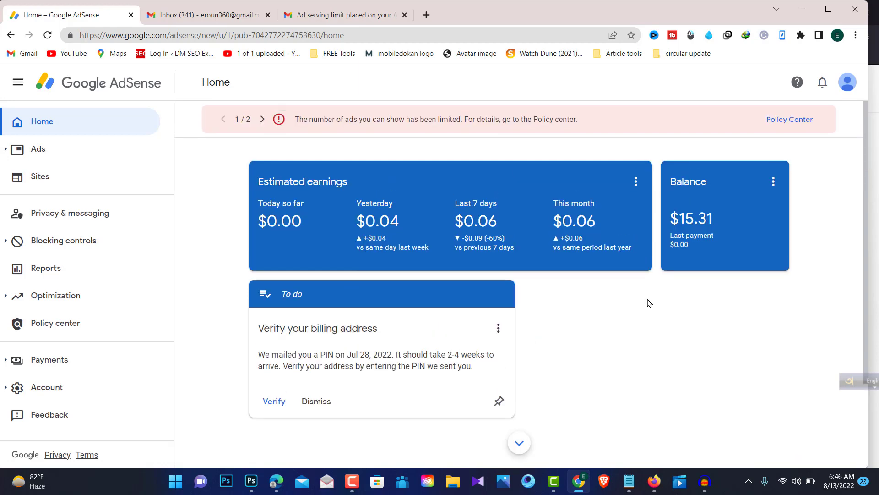